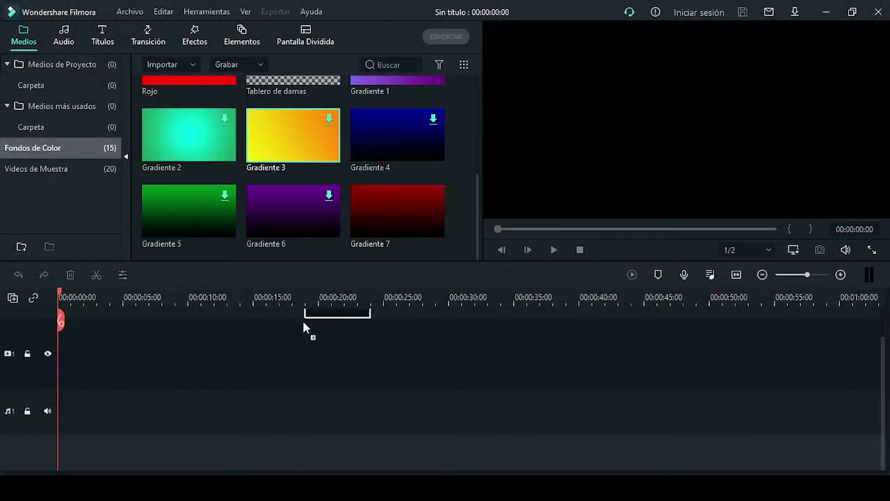
Place the Gradiente 3 colour background at the start of video track 1 and extend it to about 55 seconds.
{"action": "left_click_drag", "start_coordinate": [304, 327], "coordinate": [58, 358]}
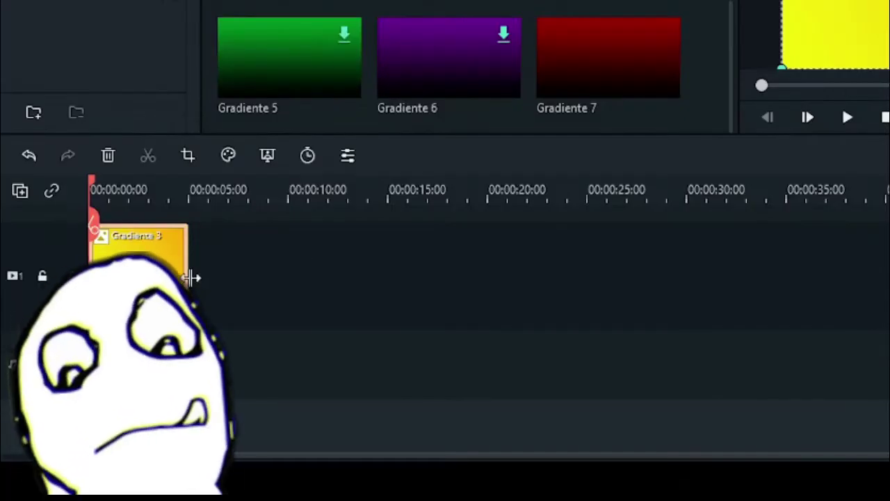
{"action": "left_click_drag", "start_coordinate": [123, 353], "coordinate": [585, 353]}
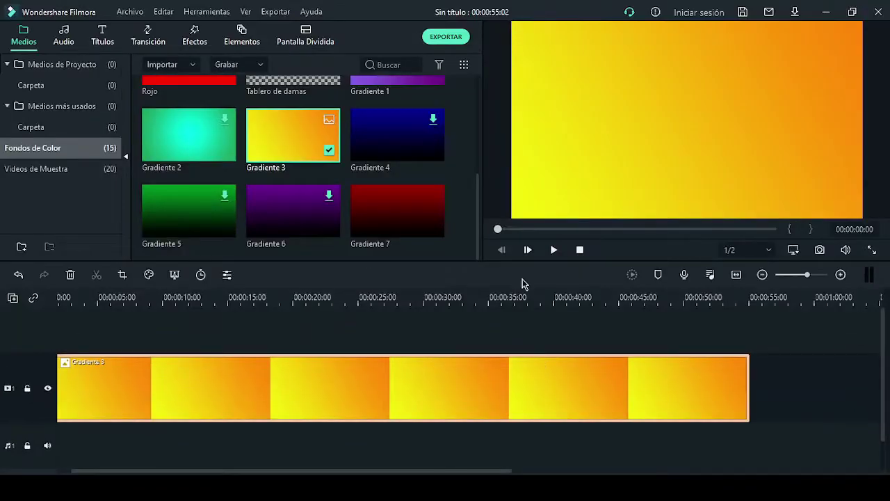
Open the project media folder and look through the avatar expression images available for import.
{"action": "left_click", "coordinate": [34, 64]}
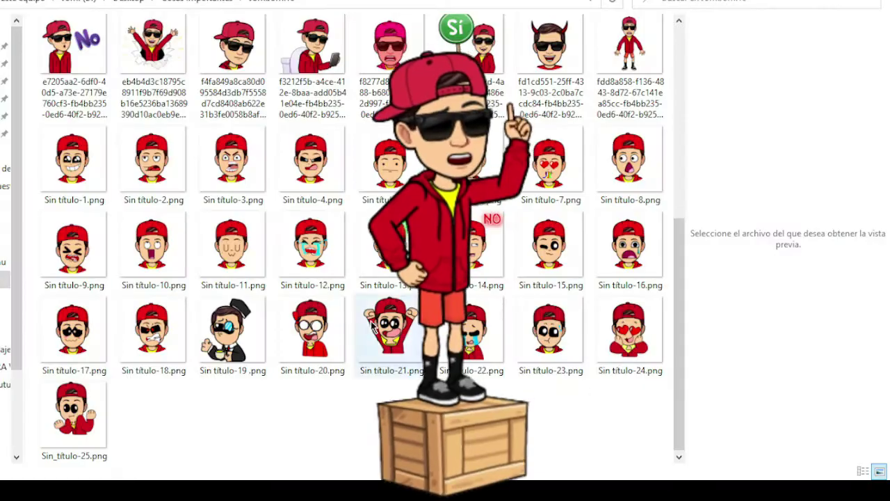
{"action": "left_click", "coordinate": [108, 402]}
{"action": "left_click", "coordinate": [190, 371]}
{"action": "left_click", "coordinate": [248, 367]}
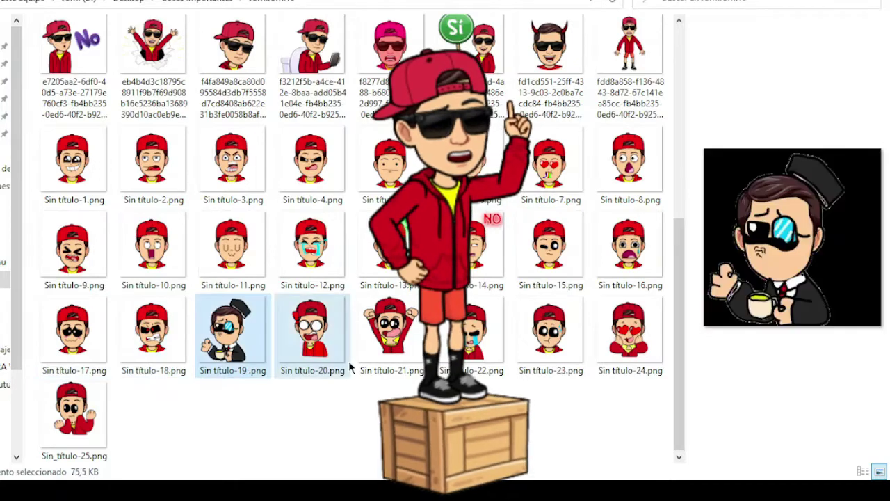
{"action": "left_click", "coordinate": [473, 341]}
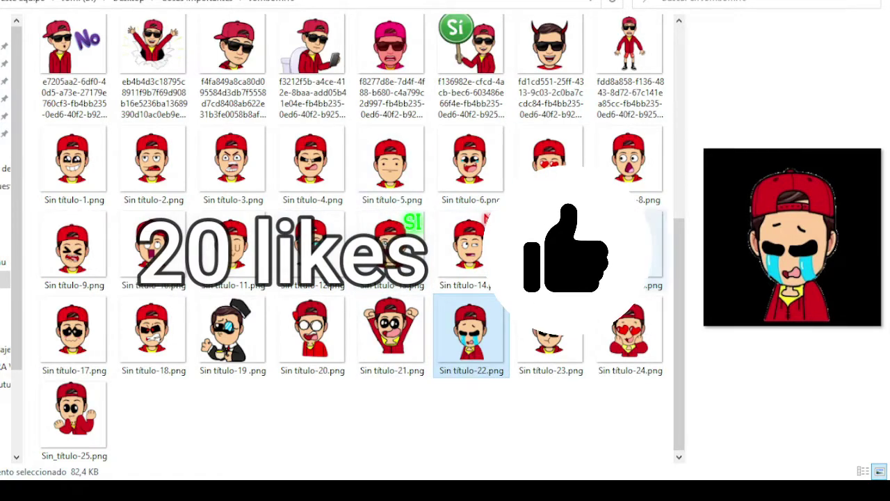
{"action": "left_click", "coordinate": [173, 195]}
{"action": "left_click", "coordinate": [54, 174]}
{"action": "left_click", "coordinate": [153, 167]}
{"action": "left_click", "coordinate": [209, 195]}
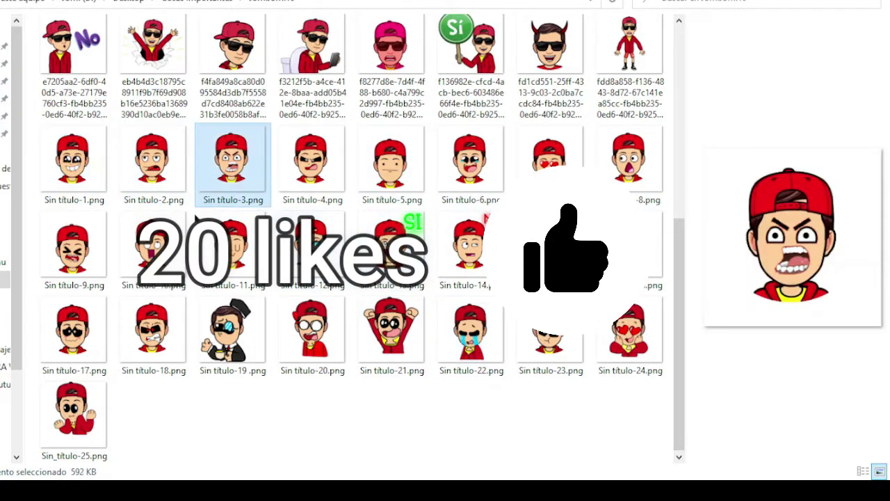
{"action": "left_click", "coordinate": [471, 327]}
{"action": "left_click", "coordinate": [233, 327]}
Select the Sin título avatar PNG images and import the 19 files into the project media folder.
{"action": "left_click_drag", "start_coordinate": [432, 415], "coordinate": [183, 368]}
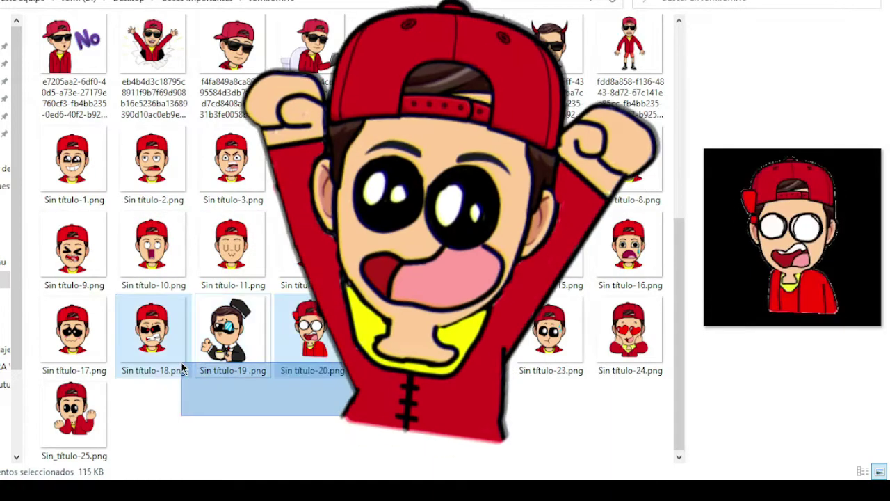
{"action": "left_click_drag", "start_coordinate": [632, 419], "coordinate": [69, 153]}
{"action": "left_click", "coordinate": [232, 326]}
{"action": "left_click", "coordinate": [312, 327]}
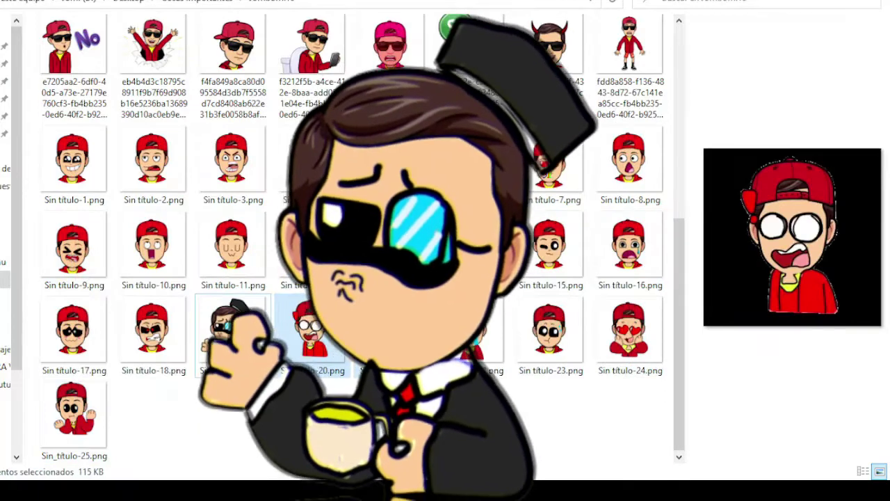
{"action": "left_click", "coordinate": [618, 370], "text": "shift"}
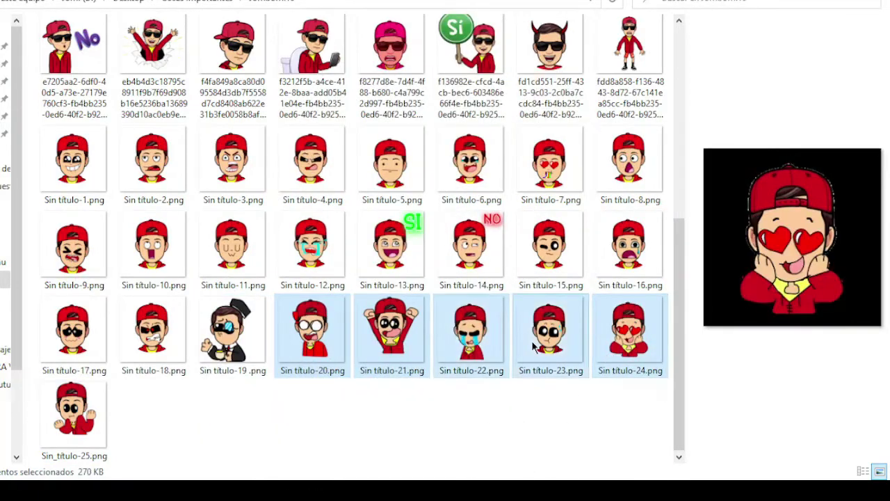
{"action": "left_click_drag", "start_coordinate": [616, 415], "coordinate": [77, 178]}
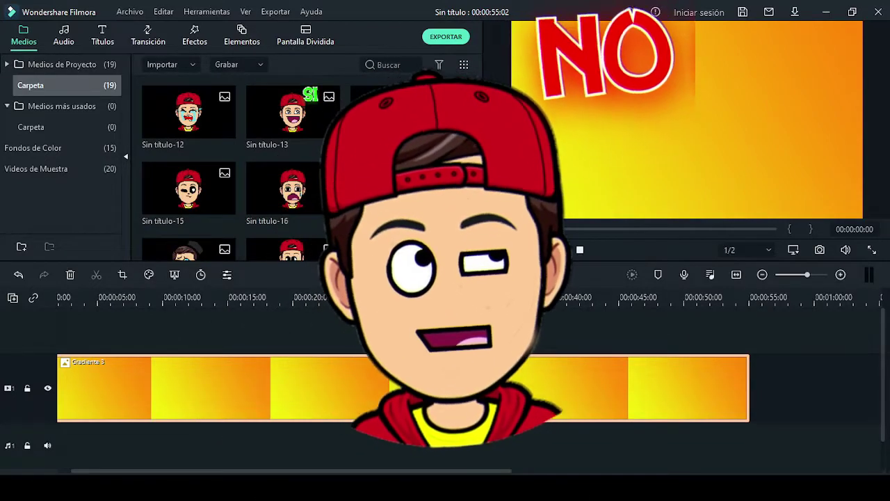
Place the Sin título-19 image at the start of video track 2, above the gradient background.
{"action": "scroll", "coordinate": [292, 166], "scroll_direction": "down", "scroll_amount": 5}
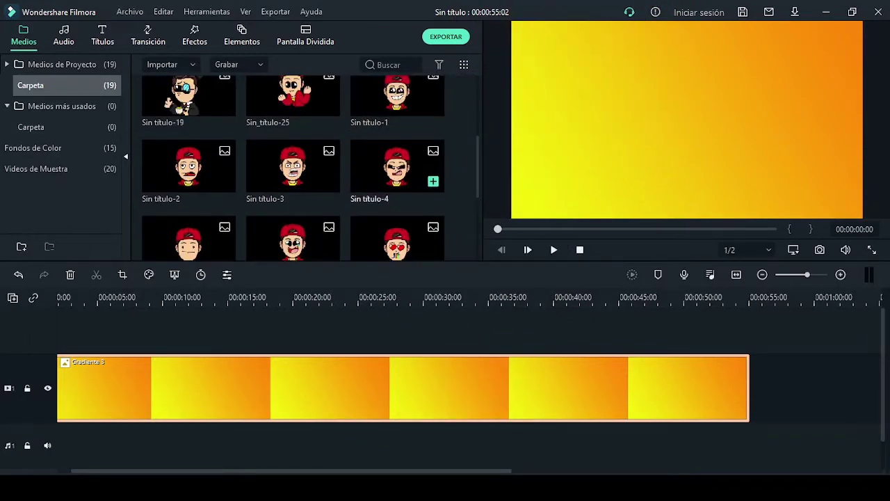
{"action": "scroll", "coordinate": [292, 167], "scroll_direction": "up", "scroll_amount": 5}
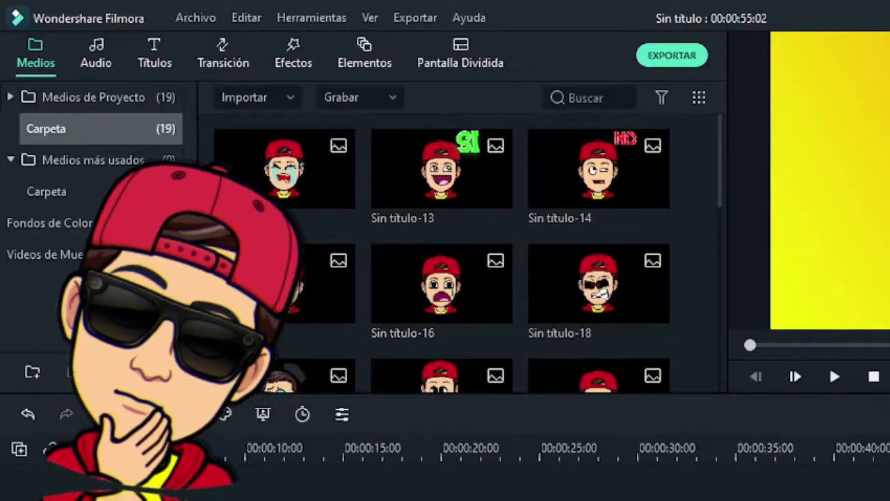
{"action": "left_click_drag", "start_coordinate": [97, 459], "coordinate": [139, 492]}
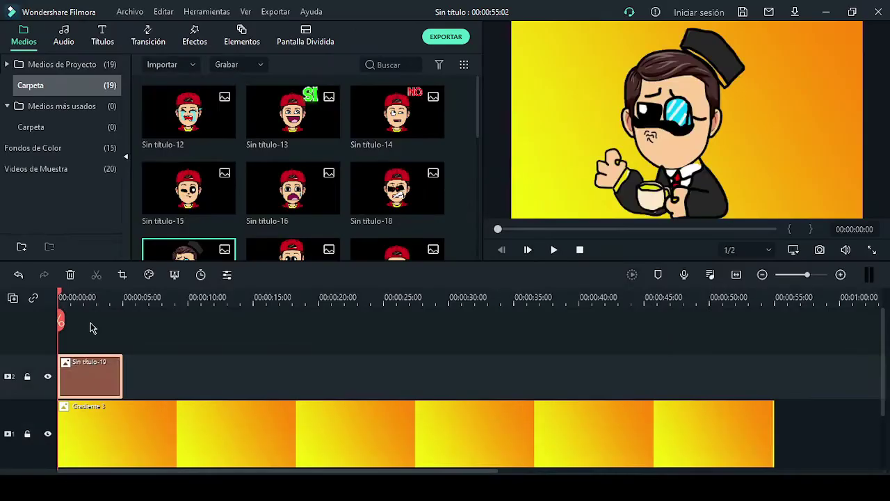
Scale down the Sin título-19 avatar in the preview and reposition it near the middle of the frame.
{"action": "scroll", "coordinate": [192, 292], "scroll_direction": "down", "scroll_amount": 1}
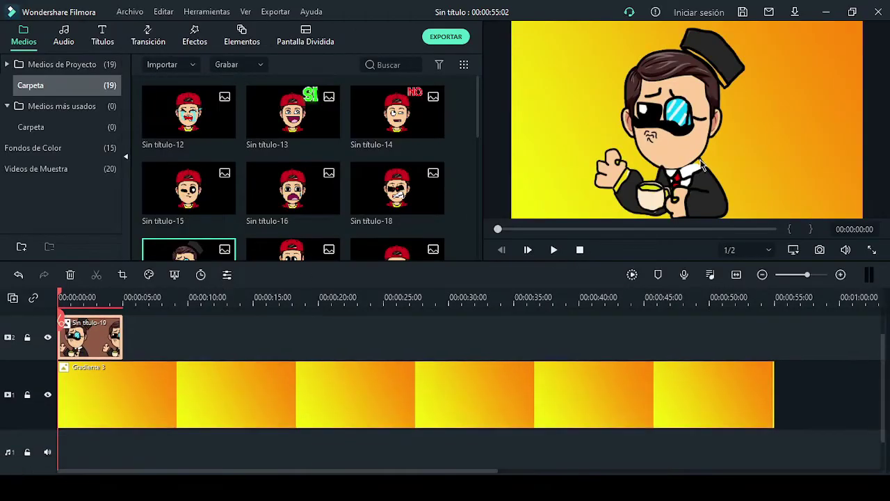
{"action": "left_click_drag", "start_coordinate": [587, 23], "coordinate": [628, 60]}
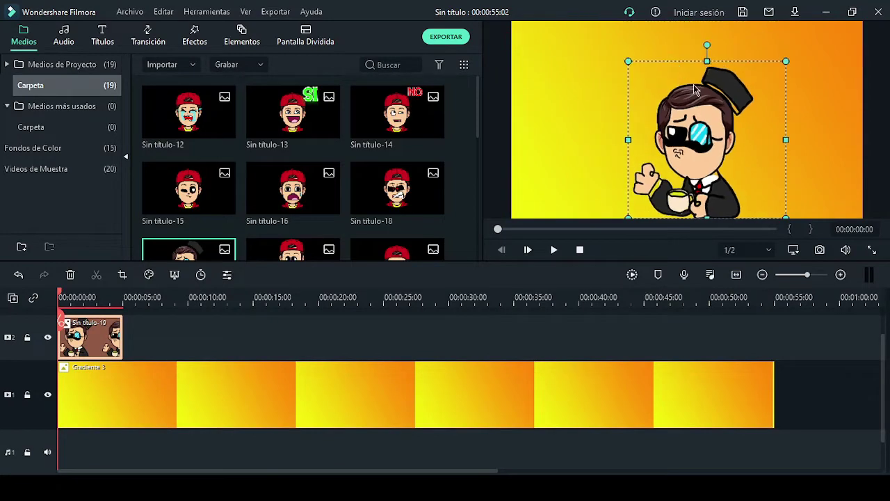
{"action": "left_click_drag", "start_coordinate": [731, 151], "coordinate": [818, 134]}
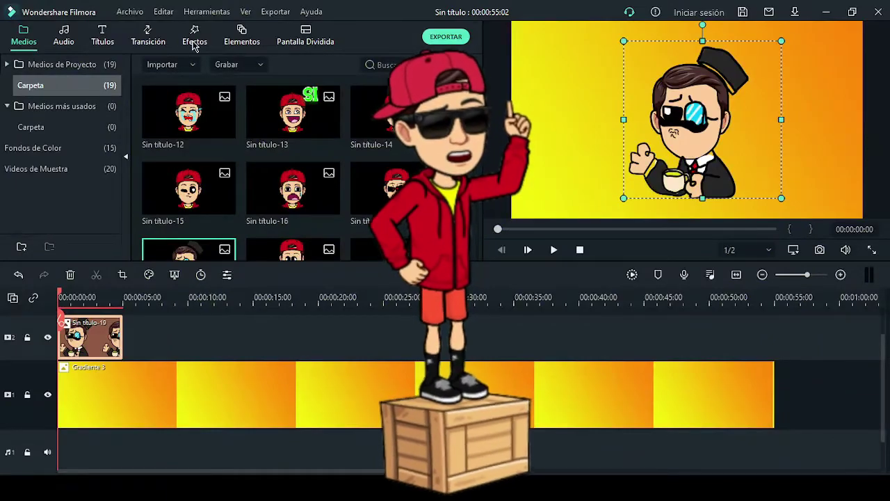
Search the effects for "templ" and apply the Templado effect to the Sin título-19 clip.
{"action": "left_click", "coordinate": [195, 43]}
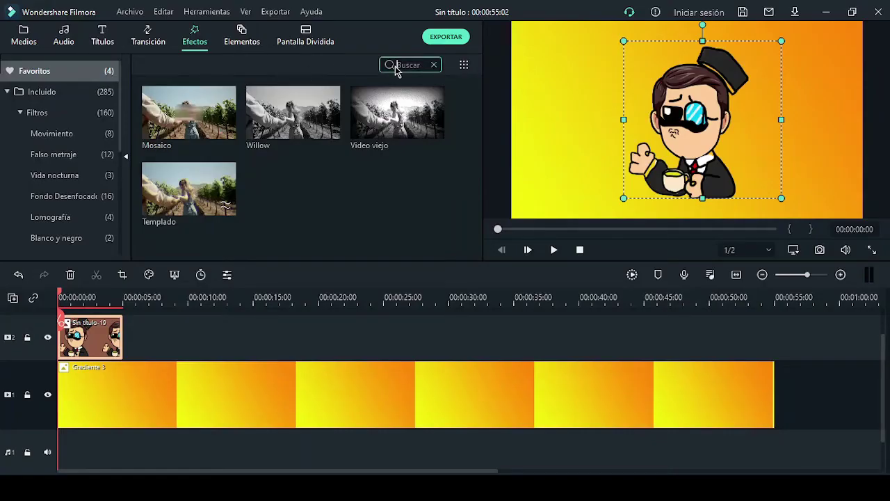
{"action": "type", "text": "templ"}
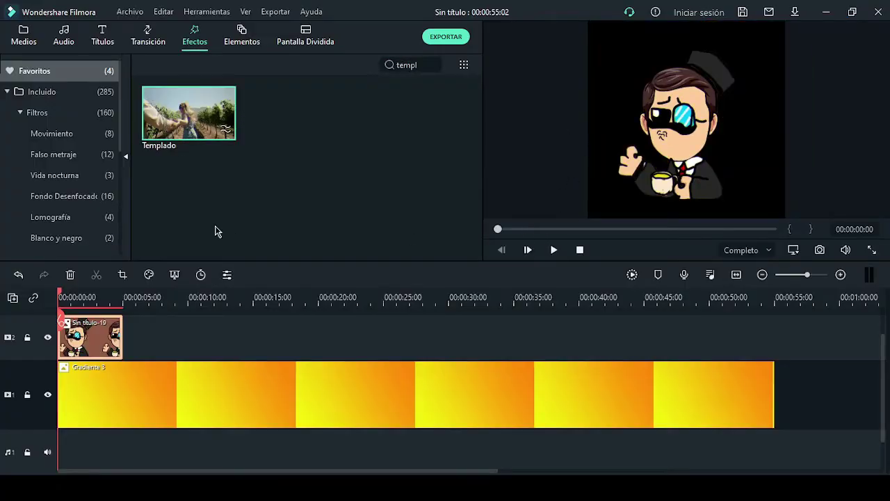
{"action": "left_click_drag", "start_coordinate": [248, 267], "coordinate": [90, 352]}
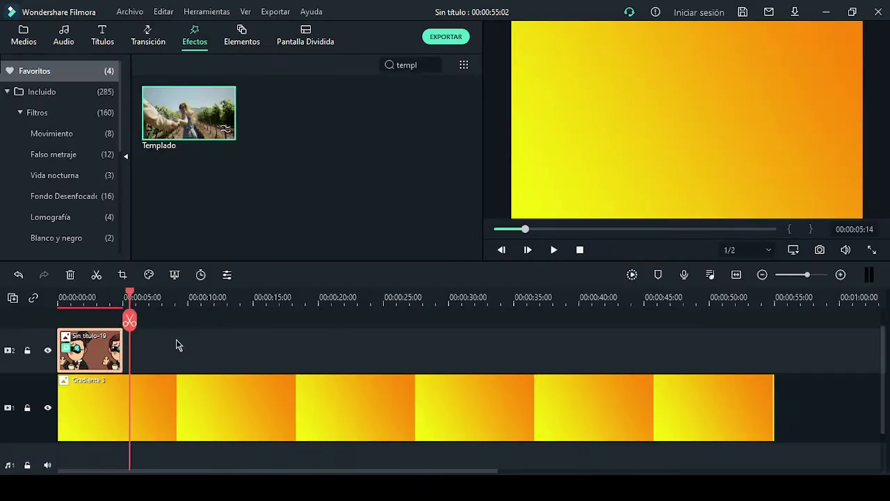
Open the Sin título-19 clip's Templado video effect settings and disable RGB separado.
{"action": "left_click", "coordinate": [100, 304]}
{"action": "double_click", "coordinate": [102, 356]}
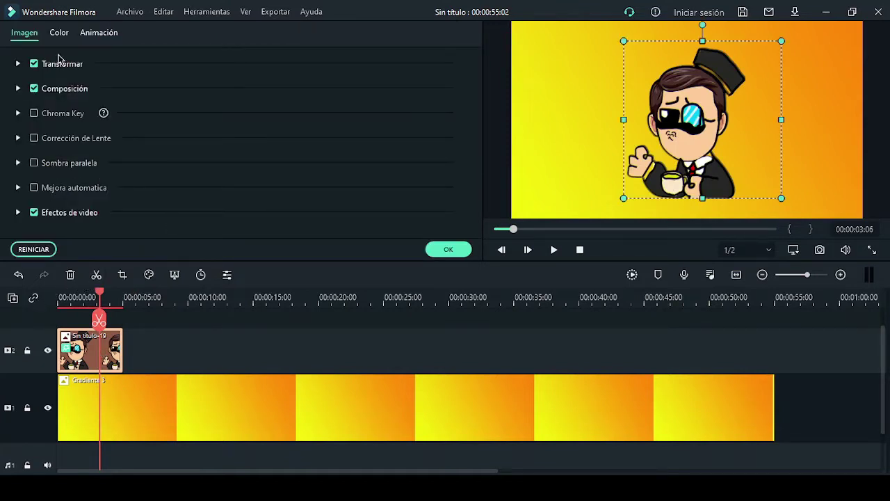
{"action": "left_click", "coordinate": [96, 35]}
{"action": "left_click", "coordinate": [38, 38]}
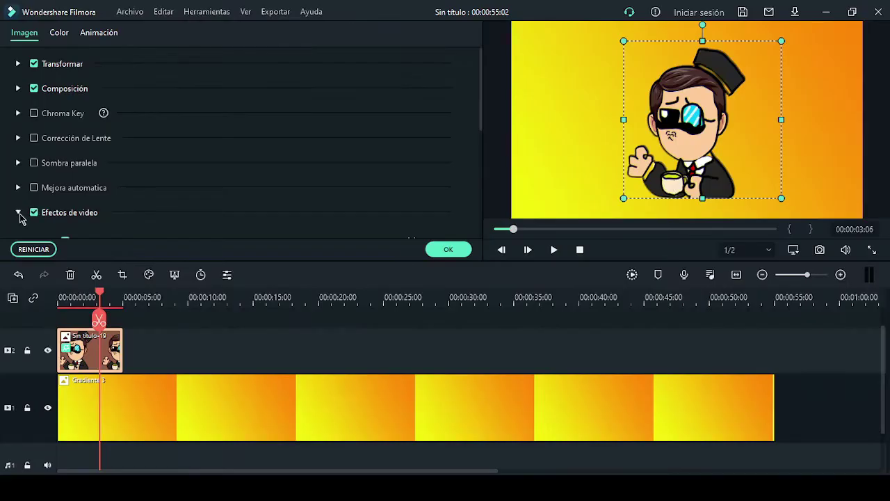
{"action": "scroll", "coordinate": [19, 218], "scroll_direction": "down", "scroll_amount": 3}
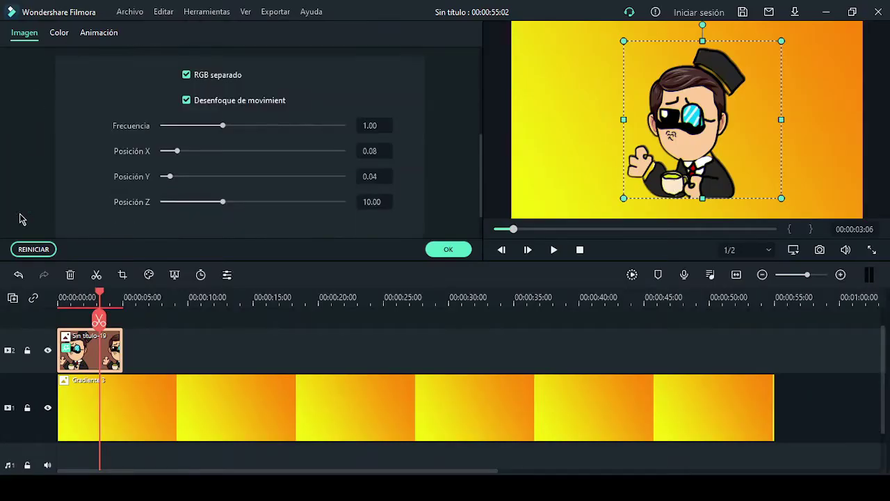
{"action": "scroll", "coordinate": [38, 209], "scroll_direction": "up", "scroll_amount": 1}
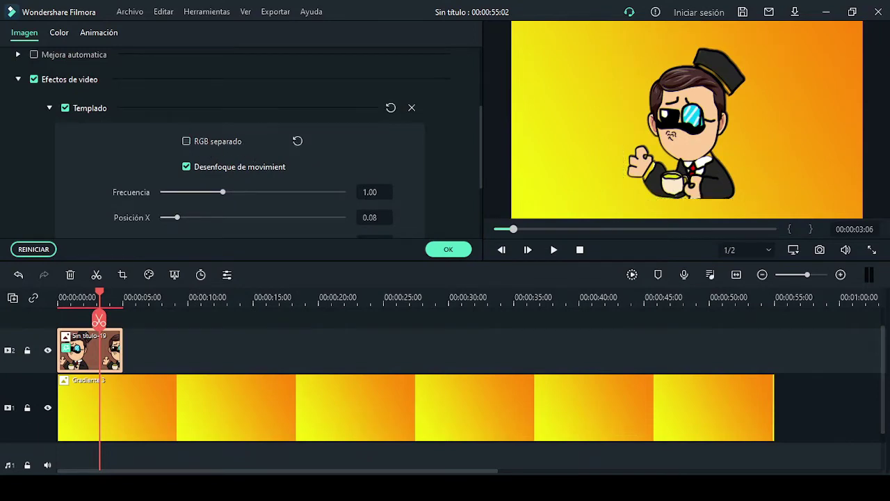
{"action": "scroll", "coordinate": [163, 193], "scroll_direction": "down", "scroll_amount": 1}
{"action": "scroll", "coordinate": [70, 187], "scroll_direction": "up", "scroll_amount": 1}
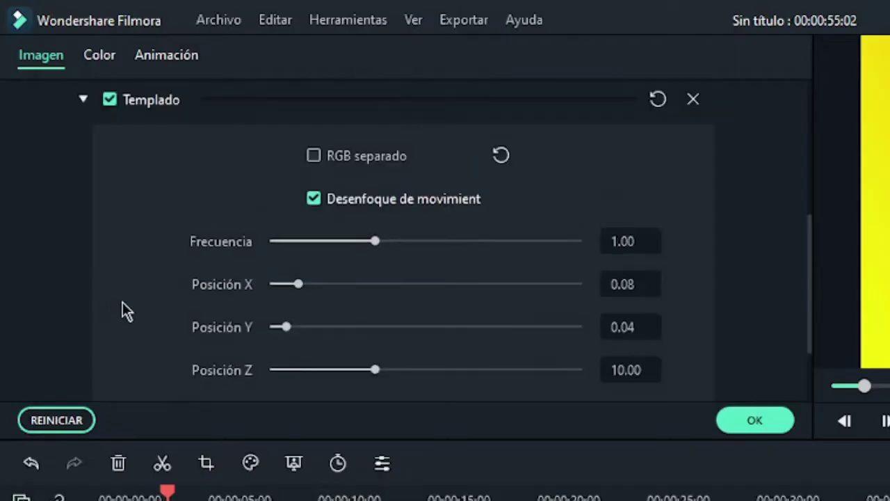
Set Templado's Frecuencia to 3.00, Posición Y to 0.08 and Posición Z to 30.00, and play back the result.
{"action": "left_click_drag", "start_coordinate": [375, 243], "coordinate": [411, 243]}
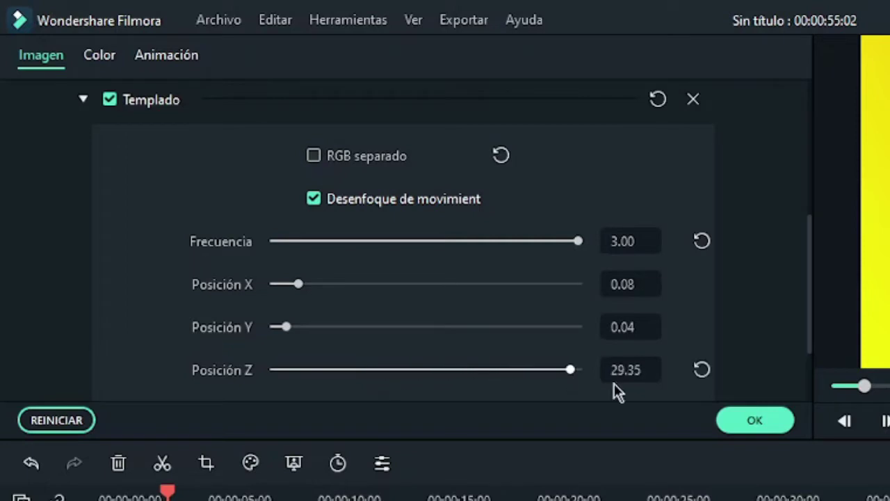
{"action": "left_click_drag", "start_coordinate": [613, 384], "coordinate": [616, 384]}
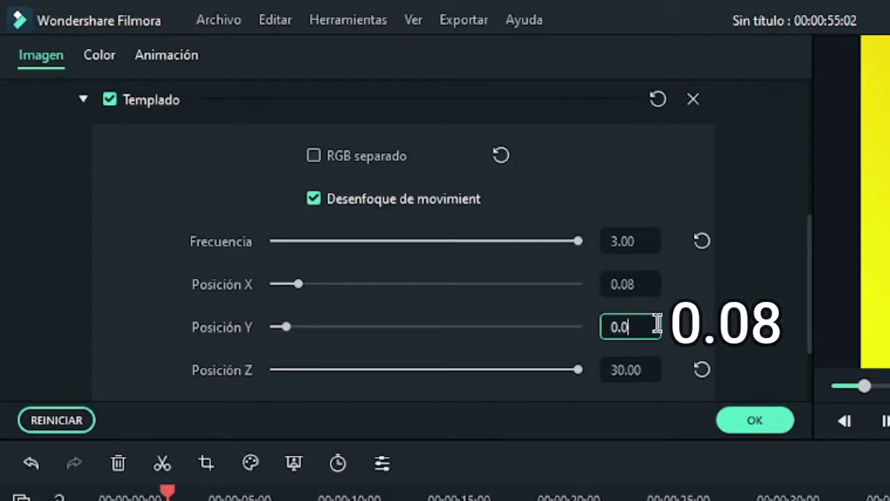
{"action": "left_click", "coordinate": [752, 418]}
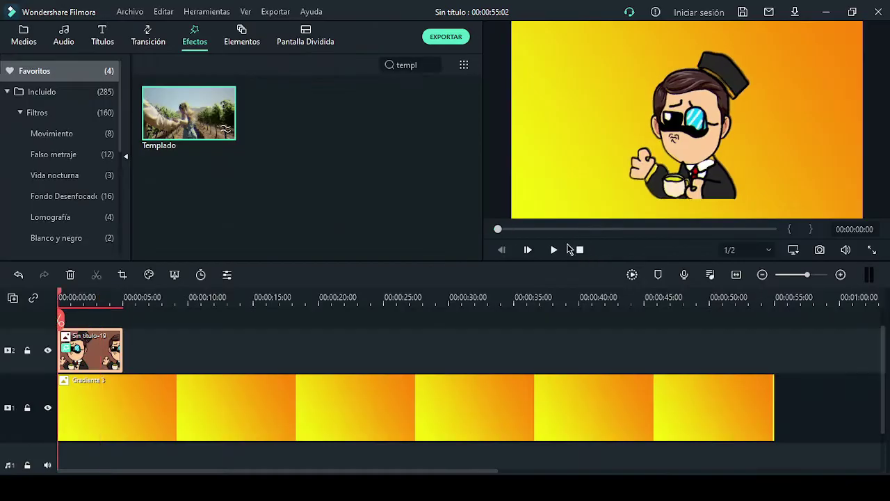
{"action": "left_click", "coordinate": [889, 421]}
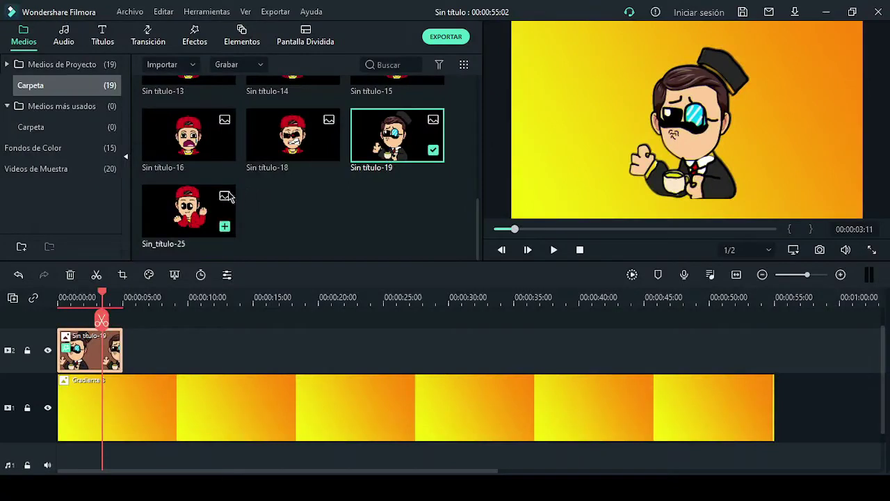
Place the Sin título-18 image directly after Sin título-19 on video track 2 and show it in the preview.
{"action": "scroll", "coordinate": [217, 191], "scroll_direction": "up", "scroll_amount": 2}
{"action": "scroll", "coordinate": [278, 189], "scroll_direction": "down", "scroll_amount": 2}
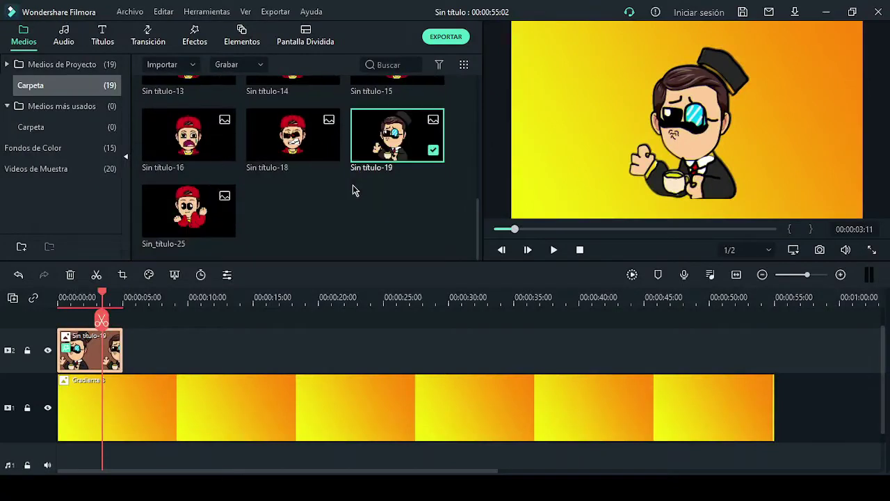
{"action": "left_click_drag", "start_coordinate": [292, 140], "coordinate": [149, 348]}
{"action": "left_click", "coordinate": [137, 298]}
Apply the Templado effect to the Sin título-18 clip and open its effect settings.
{"action": "left_click", "coordinate": [195, 35]}
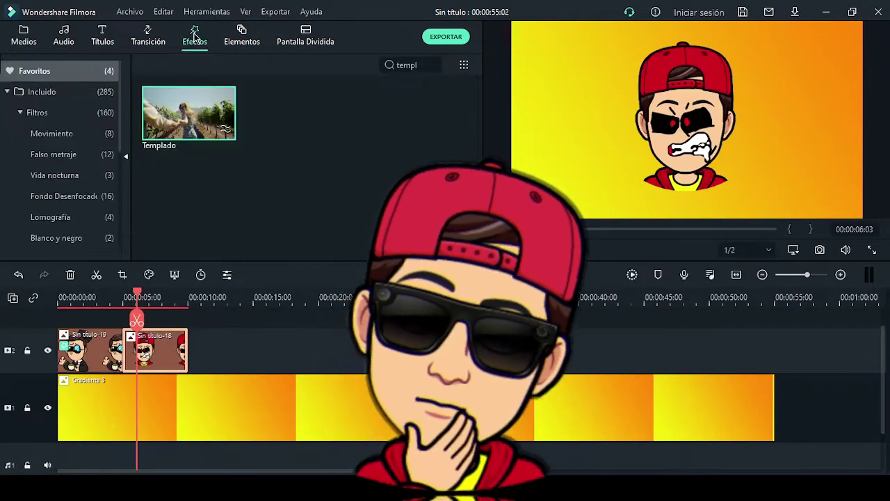
{"action": "left_click_drag", "start_coordinate": [189, 113], "coordinate": [154, 351]}
{"action": "double_click", "coordinate": [154, 351]}
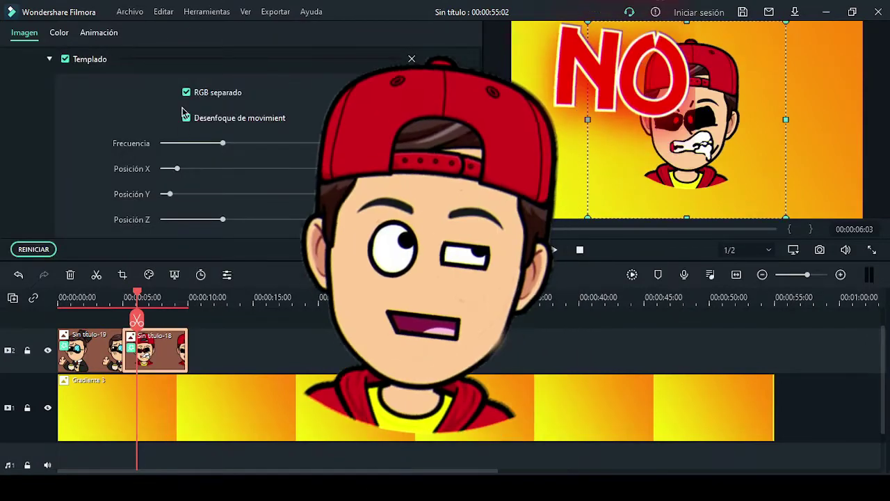
Disable RGB separado, set Frecuencia to 3.00, Posición Y to 0.08 and Posición Z to 30.00, and play back the Sin título-18 clip.
{"action": "left_click", "coordinate": [187, 92]}
{"action": "left_click_drag", "start_coordinate": [223, 144], "coordinate": [343, 143]}
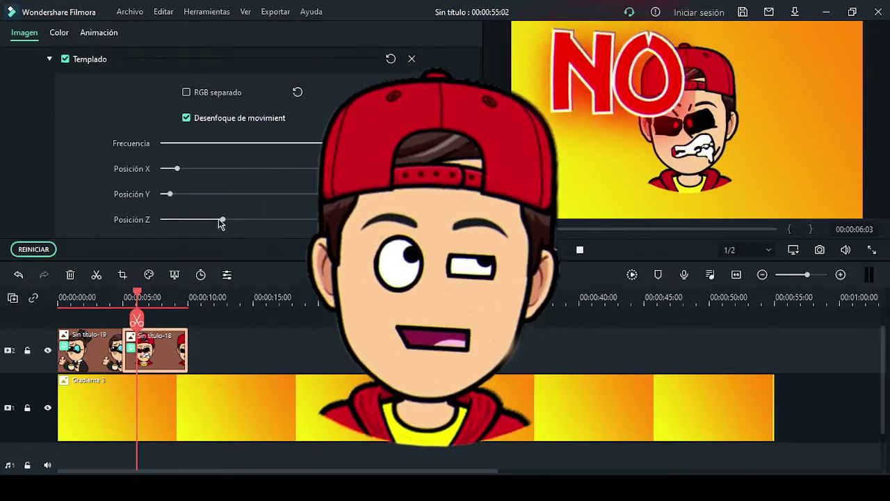
{"action": "left_click_drag", "start_coordinate": [221, 219], "coordinate": [343, 219]}
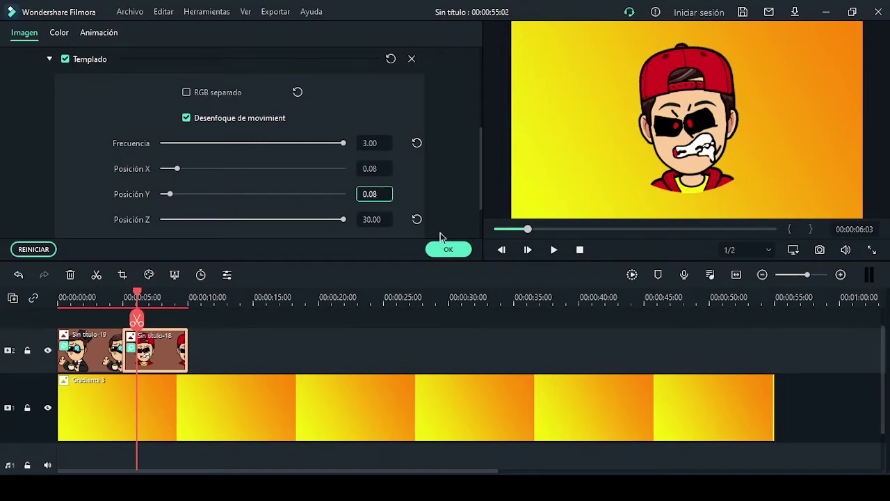
{"action": "left_click", "coordinate": [448, 249]}
{"action": "left_click", "coordinate": [553, 250]}
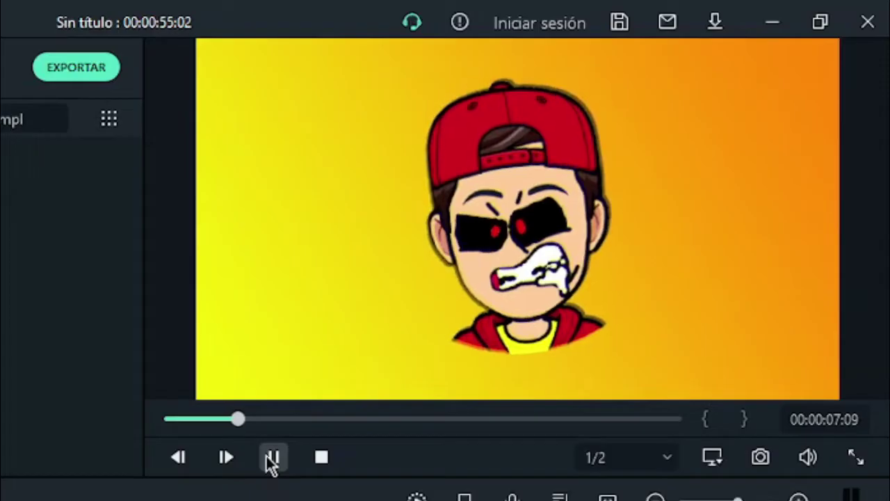
{"action": "left_click", "coordinate": [553, 251]}
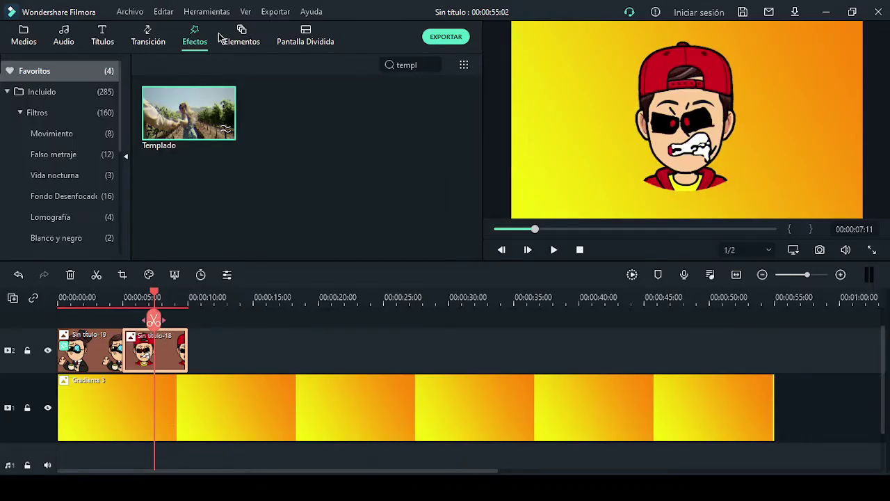
Clear the effects search and list the Movimiento filters.
{"action": "left_click", "coordinate": [74, 215]}
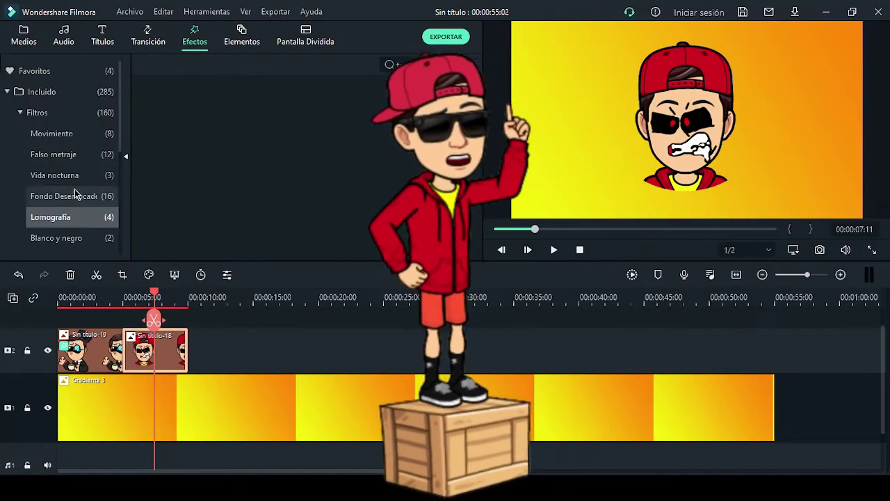
{"action": "left_click", "coordinate": [59, 136]}
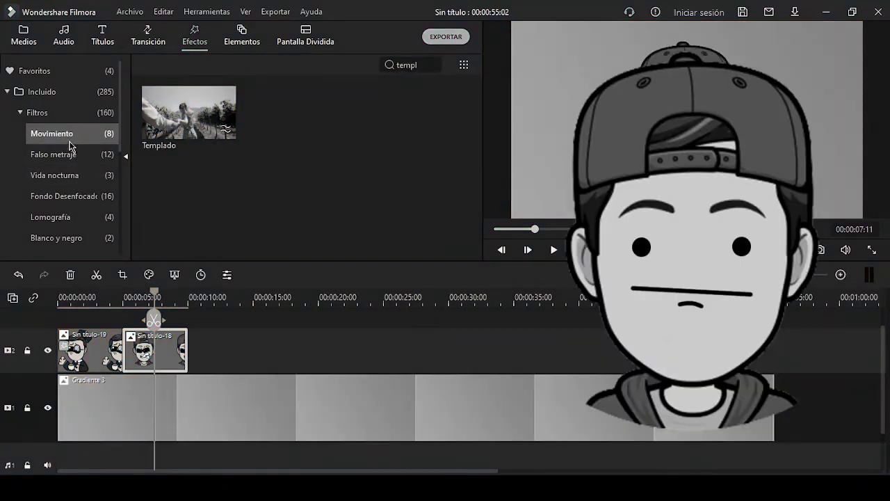
{"action": "left_click", "coordinate": [70, 156]}
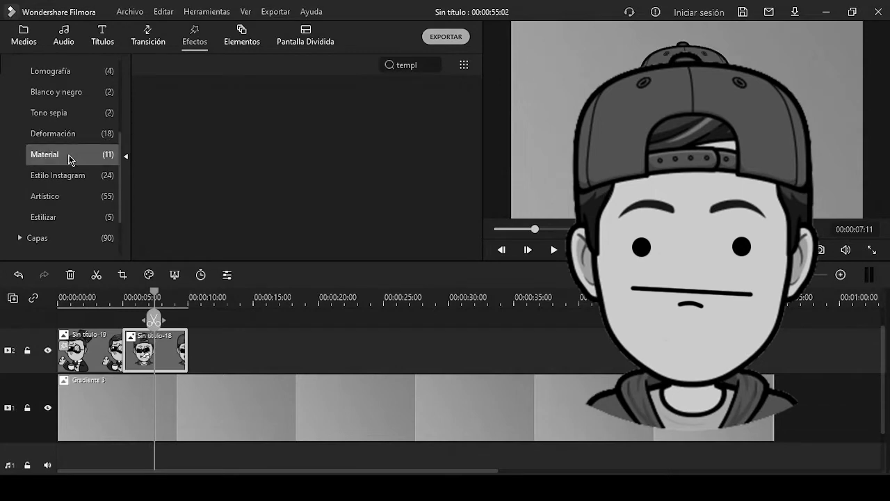
{"action": "left_click", "coordinate": [435, 64]}
{"action": "left_click", "coordinate": [77, 154]}
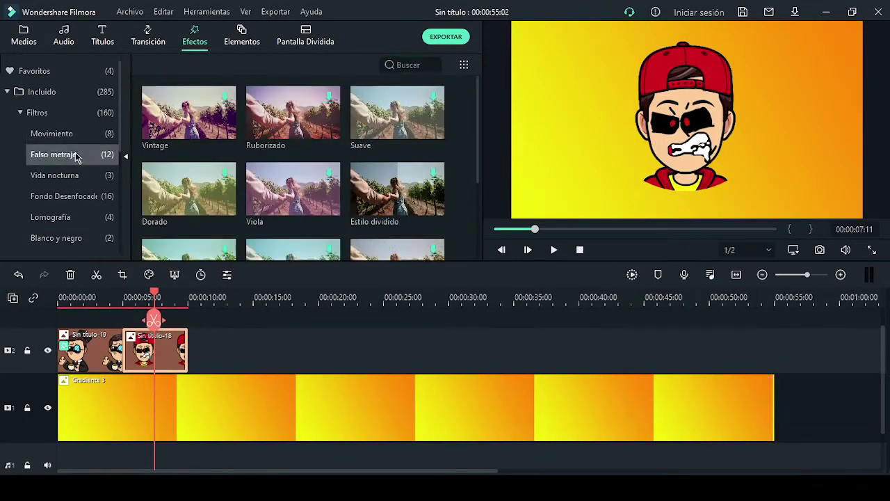
{"action": "left_click", "coordinate": [73, 132]}
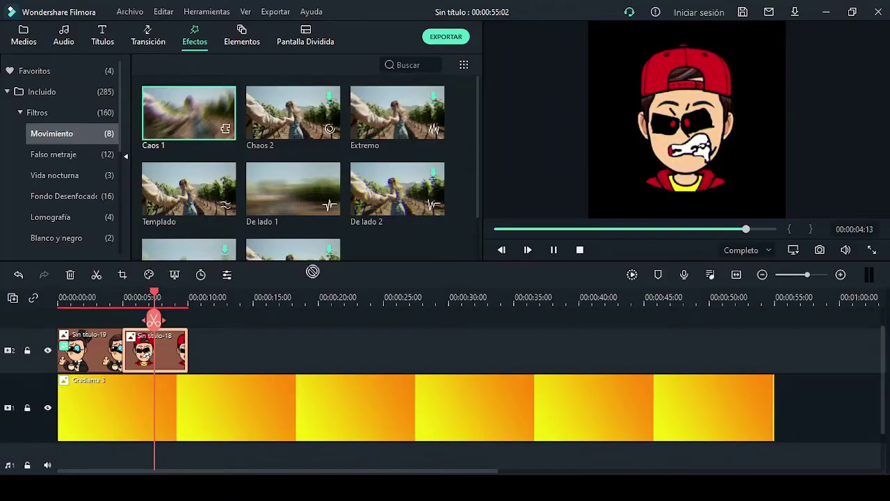
Apply the Caos 1 effect to the Sin título-18 clip and play it back from near the clip's start.
{"action": "mouse_move", "coordinate": [154, 348]}
{"action": "left_mouse_down"}
{"action": "mouse_move", "coordinate": [286, 347]}
{"action": "mouse_move", "coordinate": [167, 346]}
{"action": "left_mouse_up"}
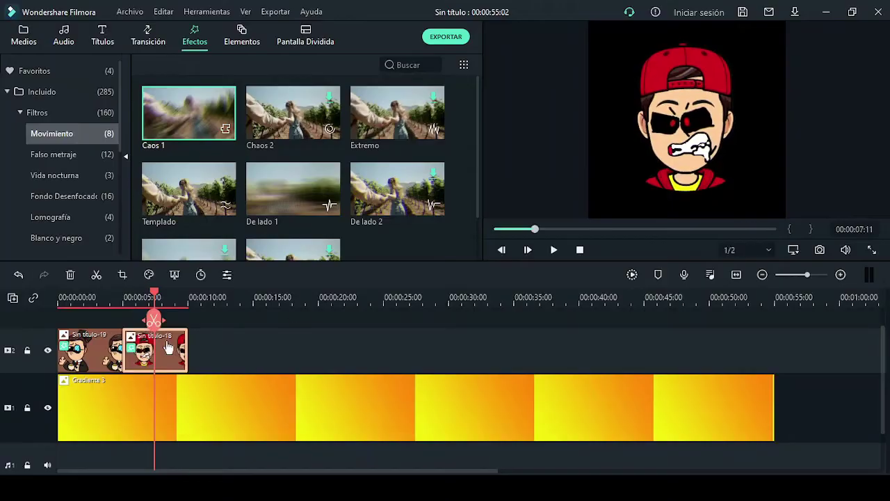
{"action": "double_click", "coordinate": [167, 346]}
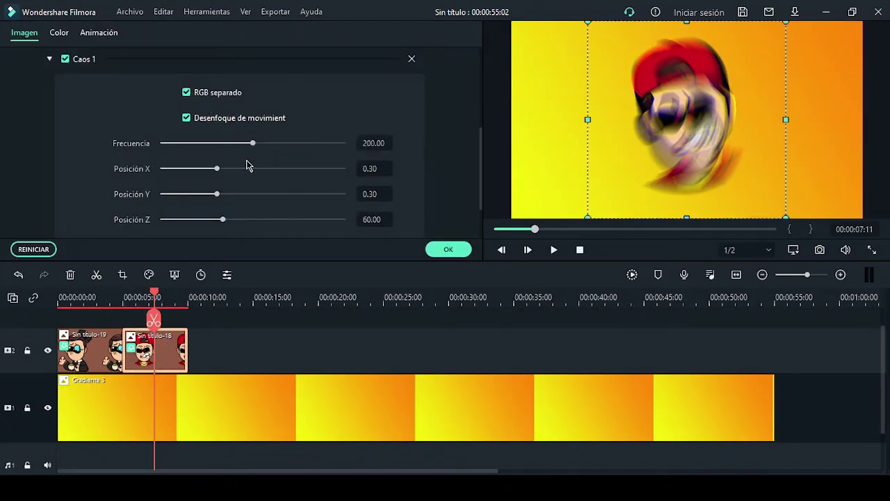
{"action": "left_click", "coordinate": [126, 297]}
{"action": "left_click", "coordinate": [448, 249]}
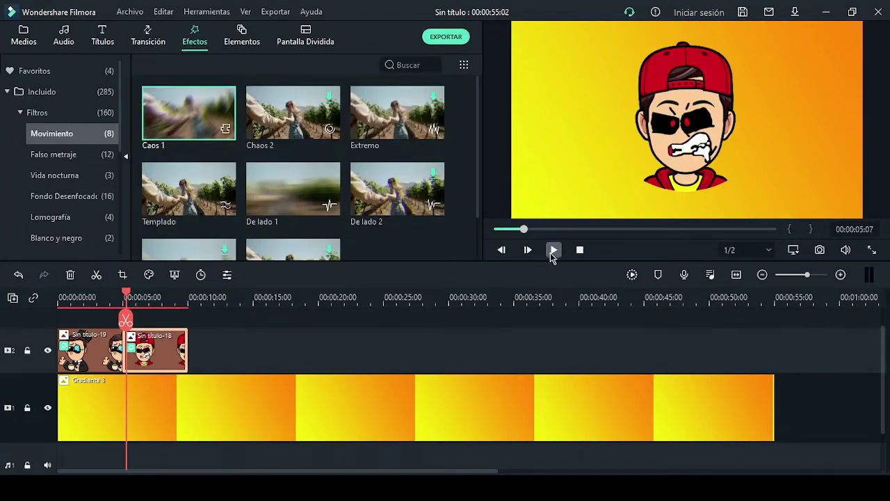
{"action": "left_click", "coordinate": [553, 252]}
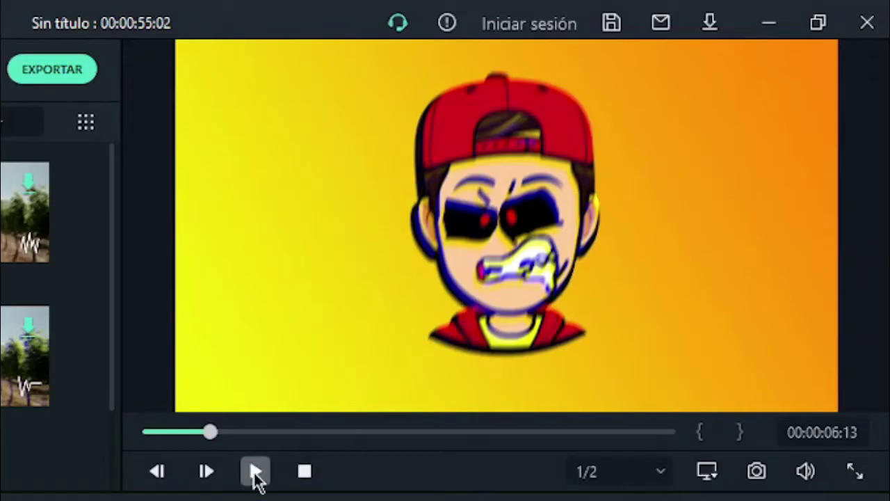
{"action": "left_click", "coordinate": [256, 474]}
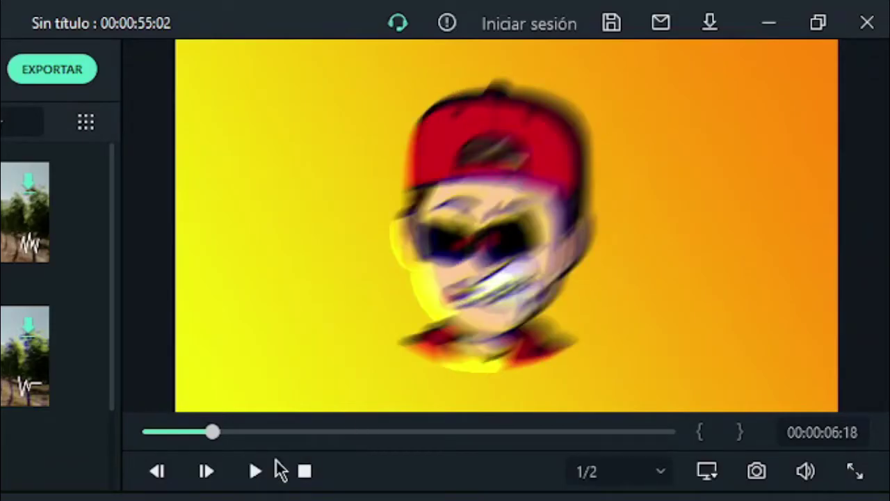
{"action": "left_click", "coordinate": [255, 471]}
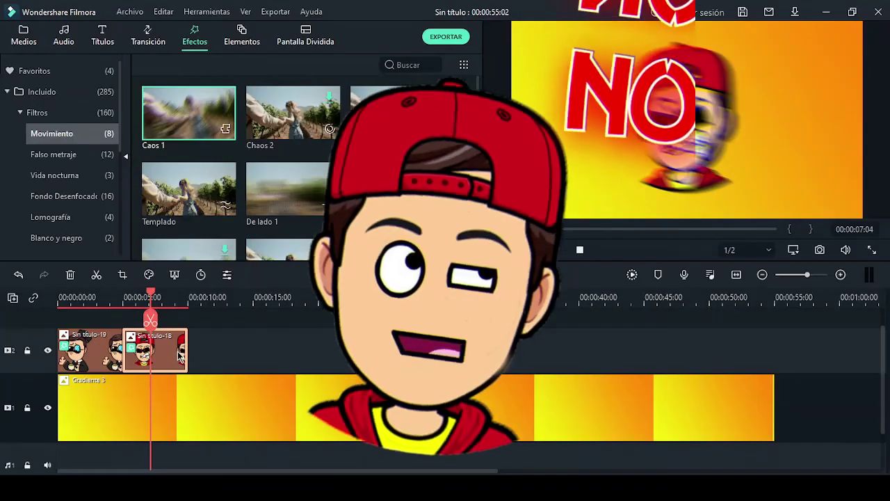
Disable RGB separado in the Caos 1 effect on Sin título-18 and shorten the clip from its end.
{"action": "double_click", "coordinate": [179, 355]}
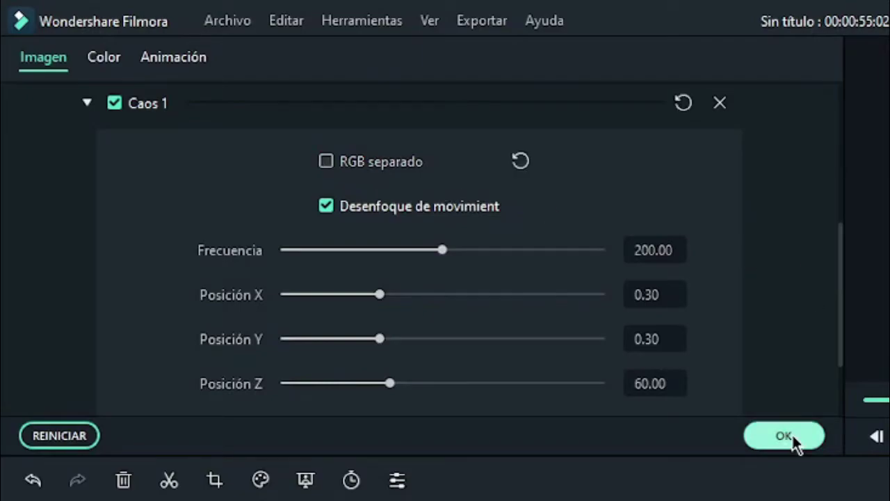
{"action": "left_click", "coordinate": [784, 436]}
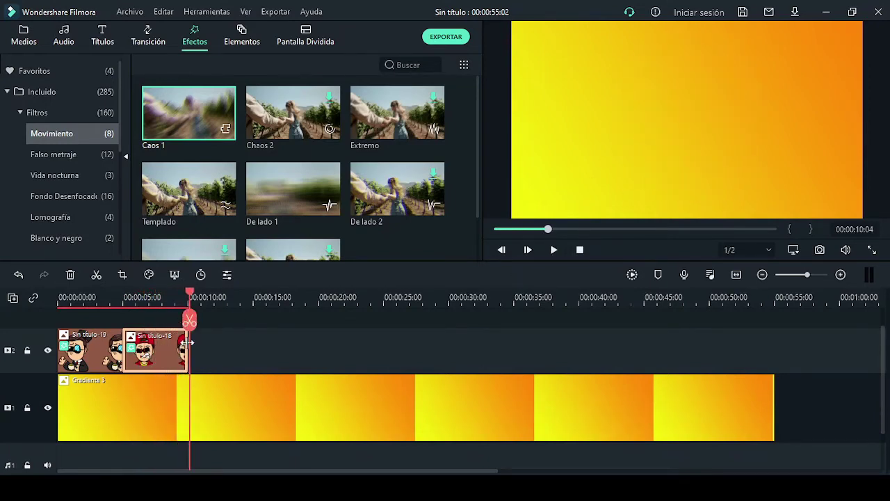
{"action": "left_click_drag", "start_coordinate": [188, 342], "coordinate": [184, 344]}
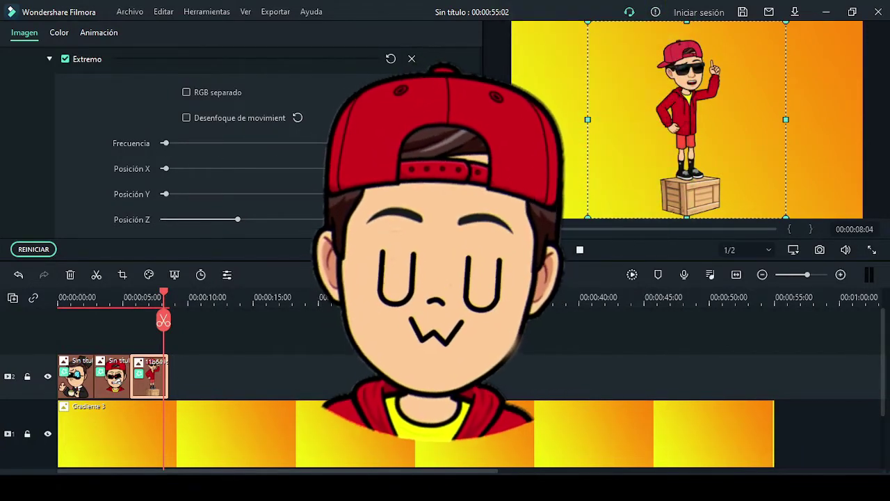
Close the Extremo effect settings of the third avatar clip and preview the sequence from the start of the timeline.
{"action": "left_click", "coordinate": [412, 58]}
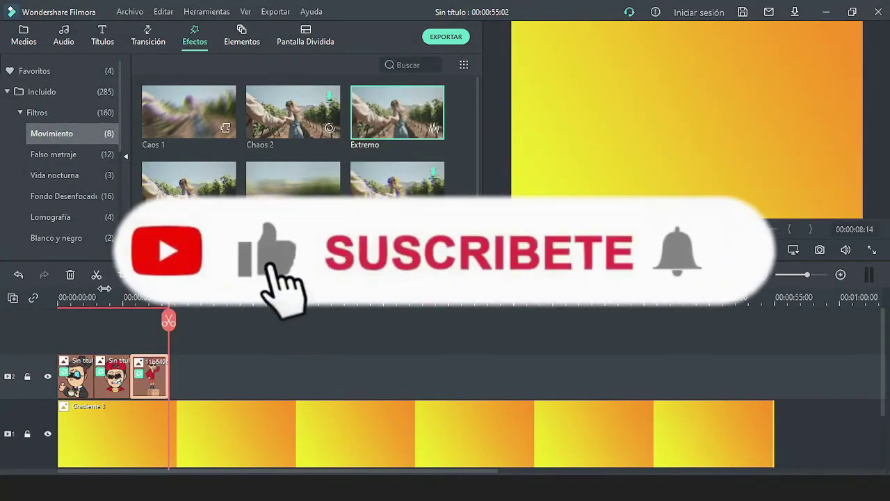
{"action": "key", "text": "Home"}
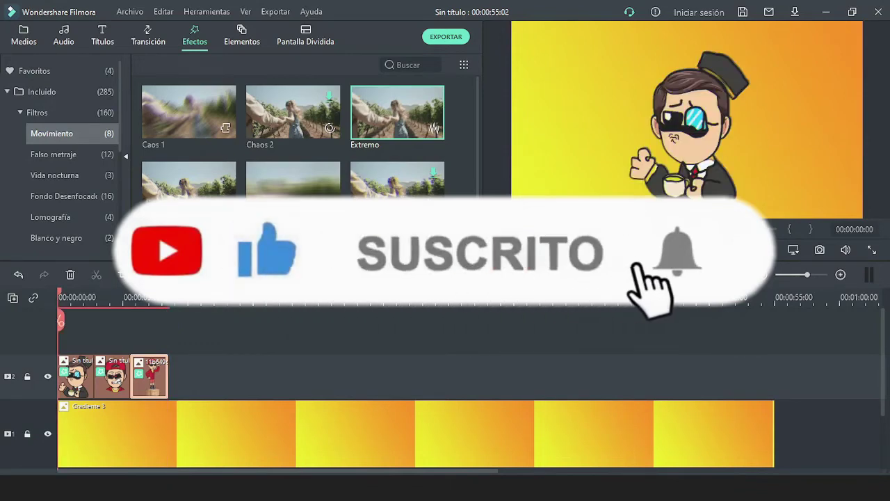
{"action": "key", "text": "space"}
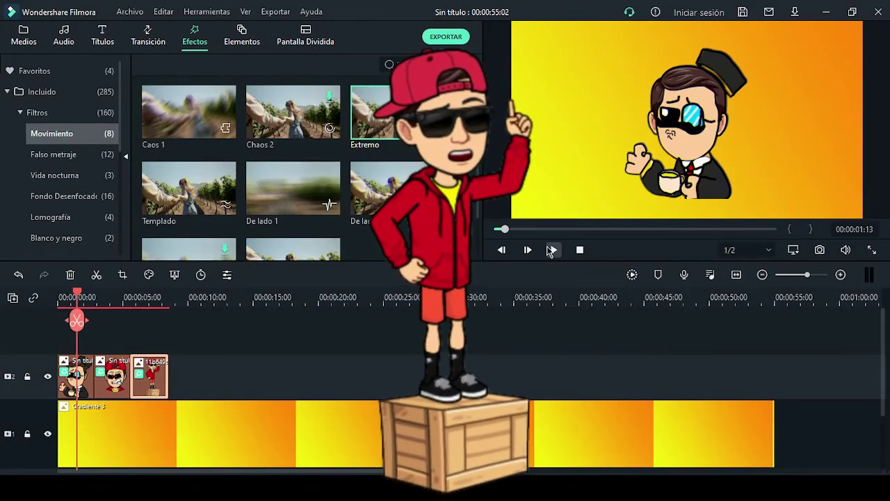
{"action": "left_click", "coordinate": [64, 297]}
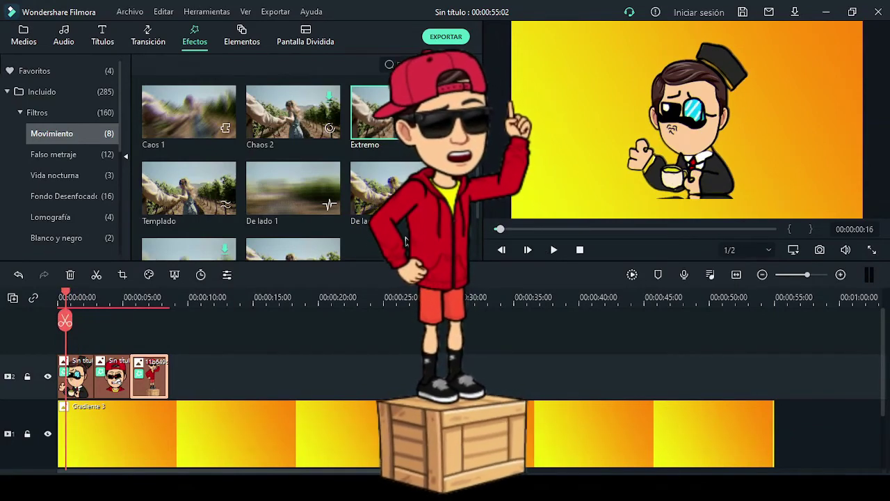